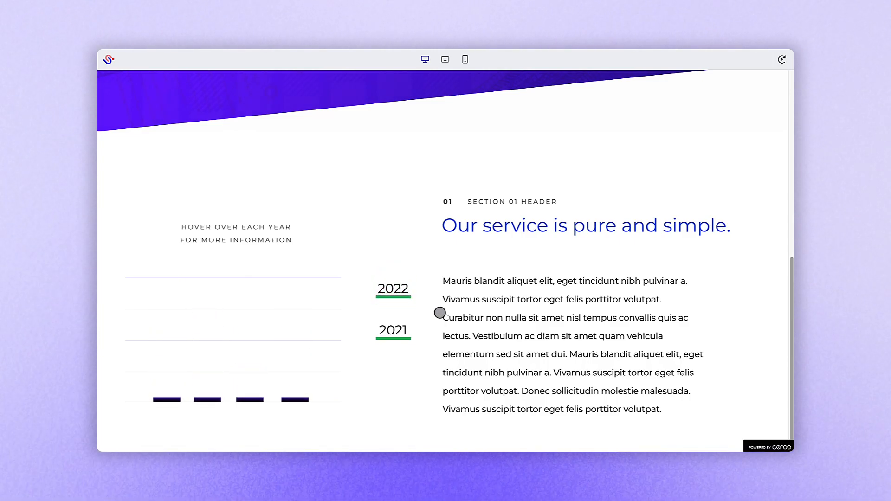
# Enable states on the first chart bar and add a transition to its default state.
pyautogui.moveTo(394, 328)
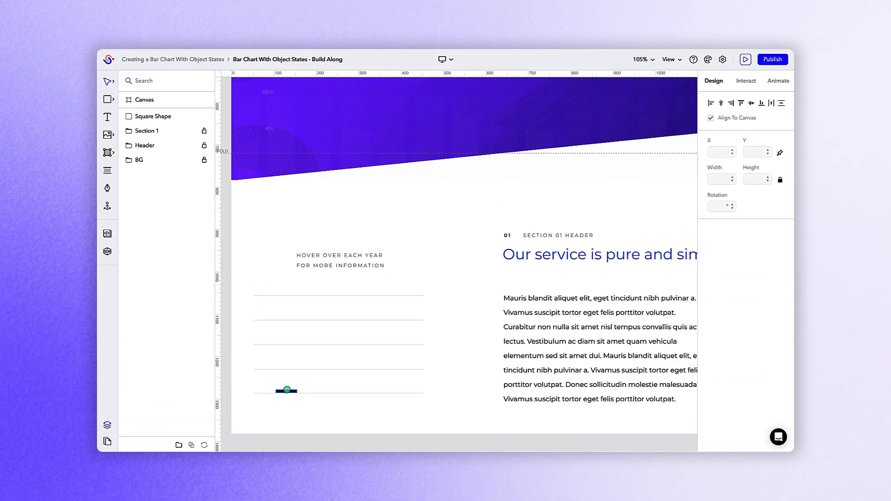
pyautogui.click(286, 391)
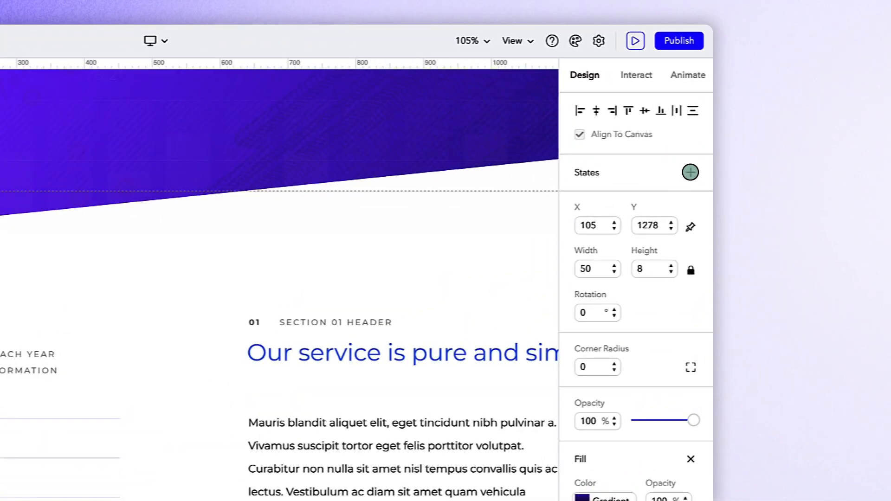
pyautogui.click(764, 147)
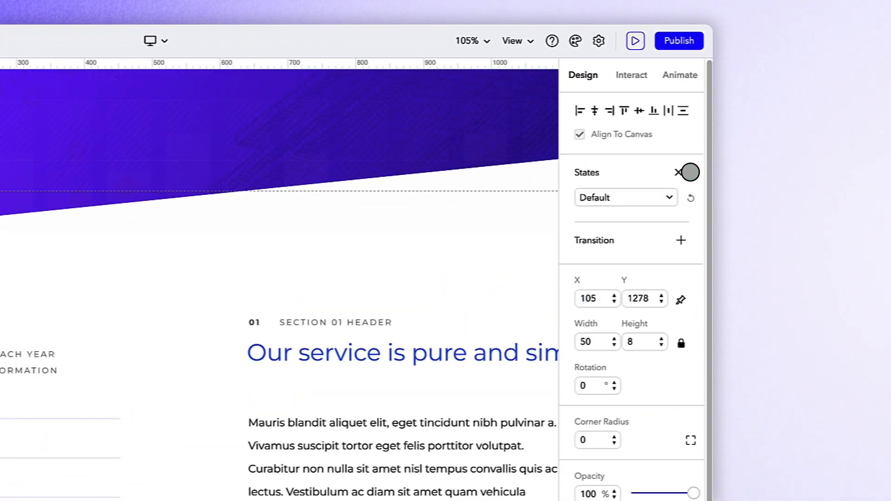
pyautogui.click(680, 240)
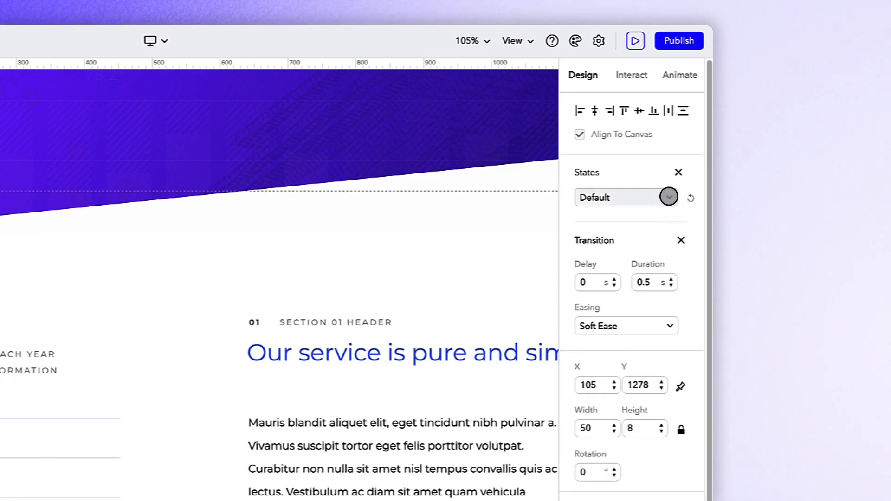
# Add a new state with a transition to the bar and stretch the bar upward to about 171 px tall.
pyautogui.click(668, 196)
pyautogui.click(660, 267)
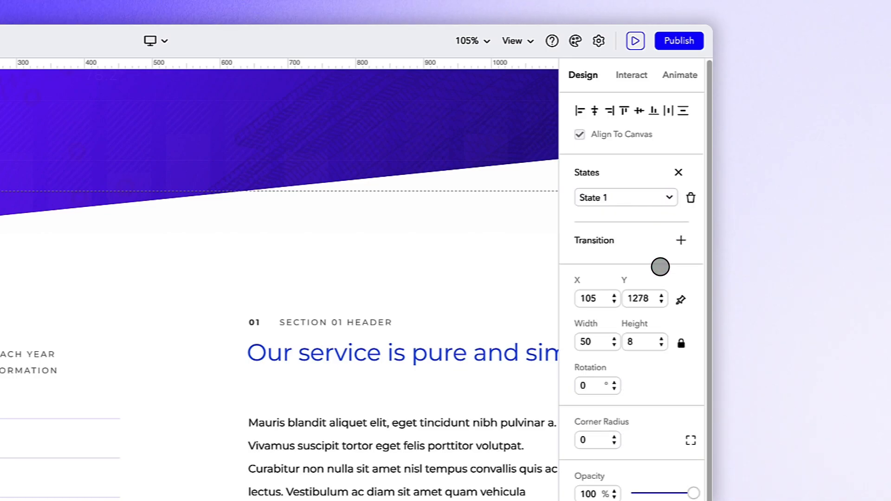
pyautogui.click(681, 240)
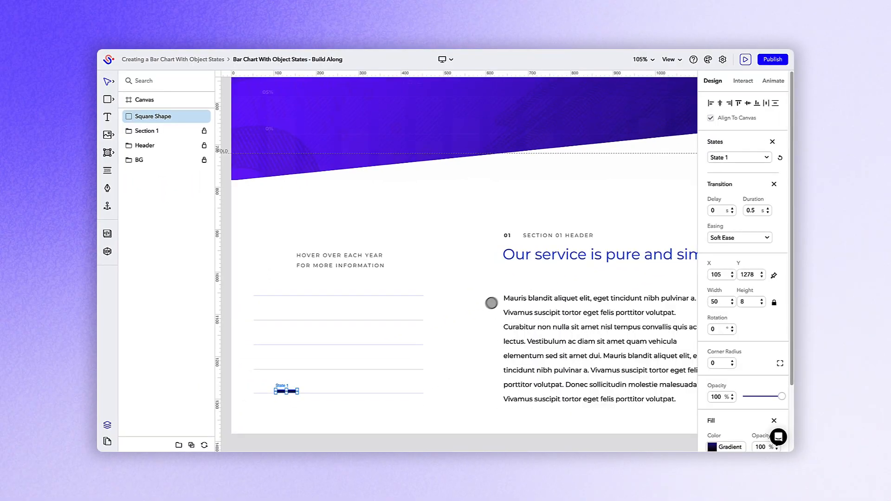
pyautogui.moveTo(286, 391); pyautogui.dragTo(286, 320)
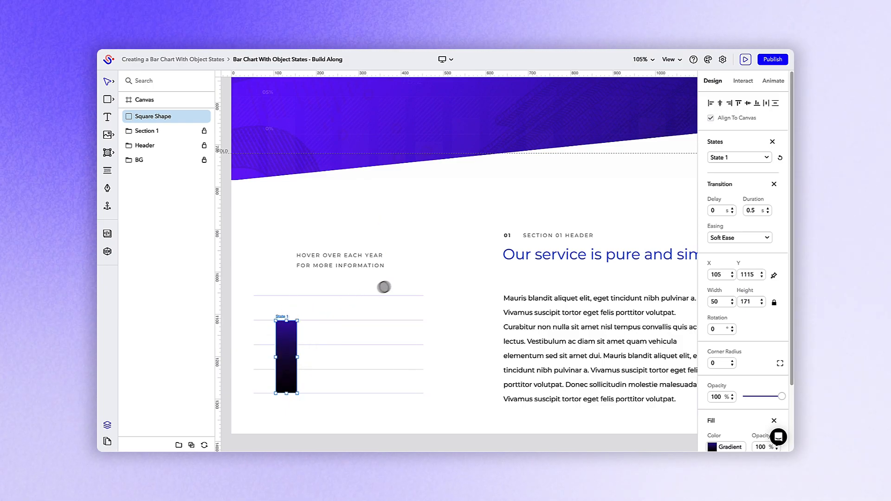
# Add a second new state with a transition and stretch the bar upward to about 229 px tall.
pyautogui.click(766, 158)
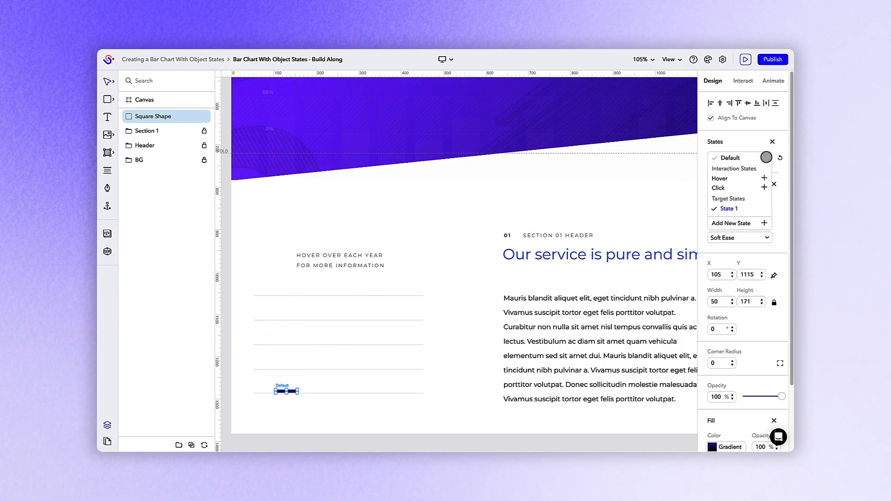
pyautogui.click(764, 223)
pyautogui.click(774, 185)
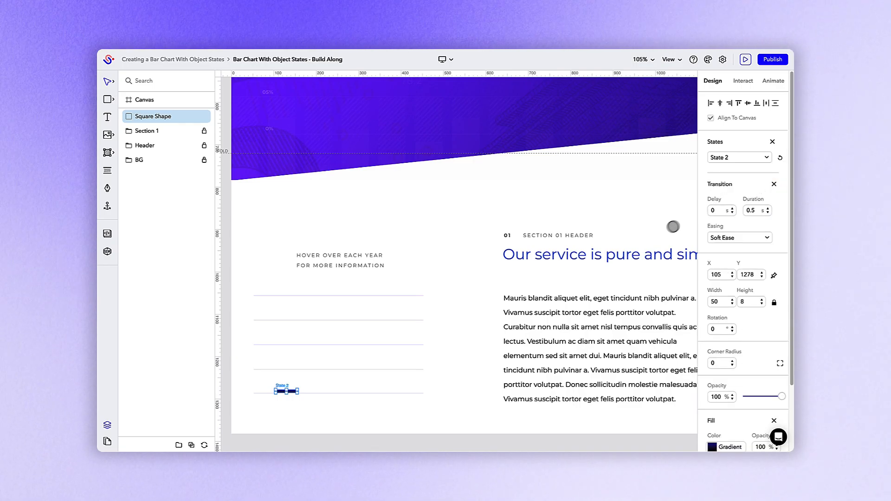
pyautogui.moveTo(286, 389); pyautogui.dragTo(286, 295)
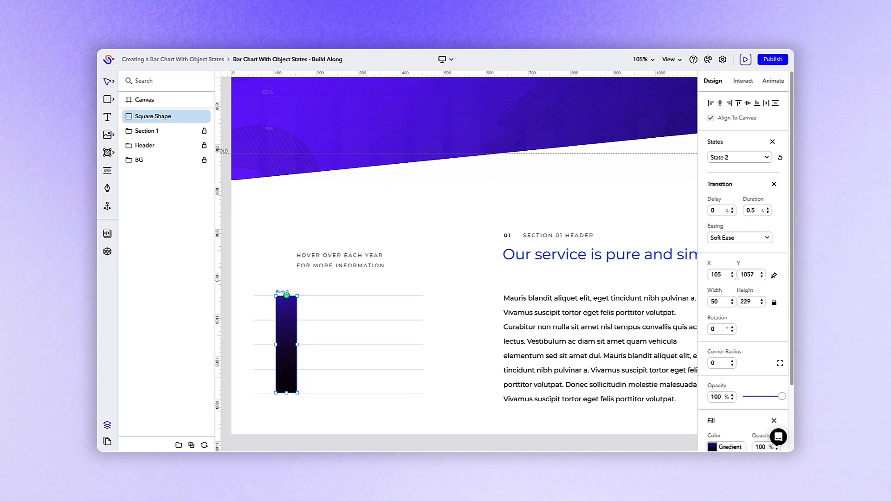
# Select all four bars, group them, and toggle the group's Use group as trigger option.
pyautogui.press('s')
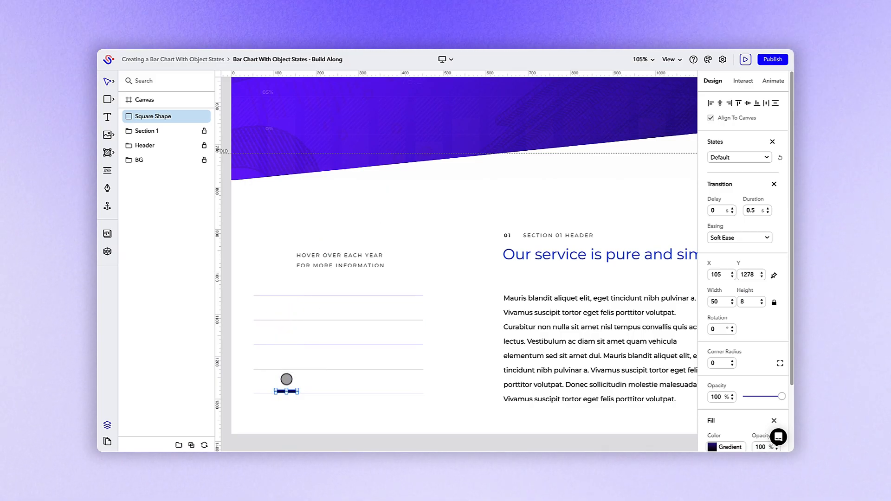
pyautogui.moveTo(287, 391); pyautogui.dragTo(265, 392)
pyautogui.click(405, 386)
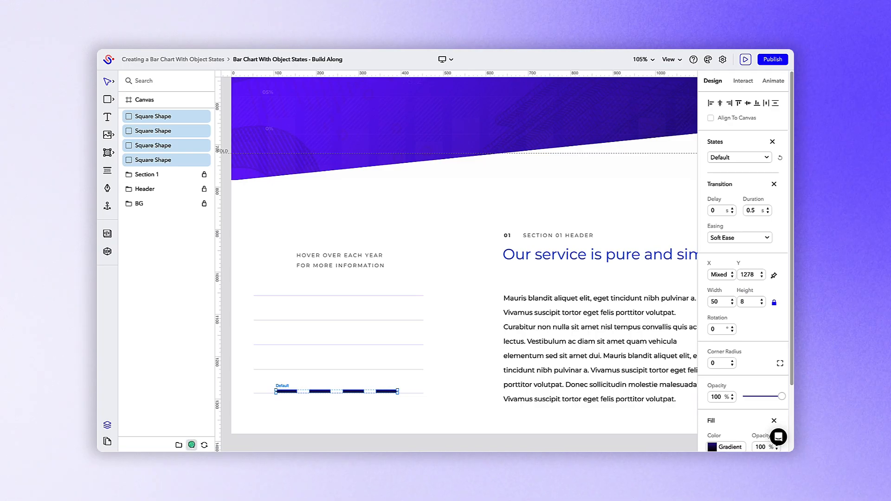
pyautogui.click(191, 445)
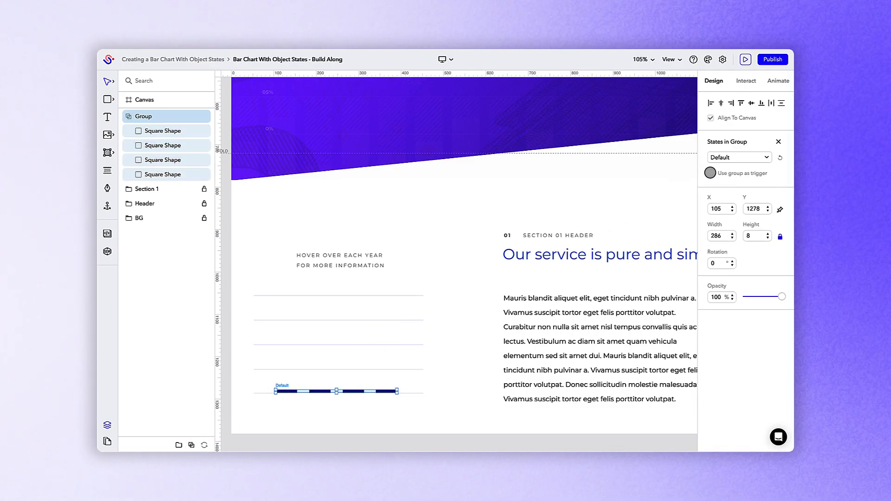
pyautogui.click(710, 173)
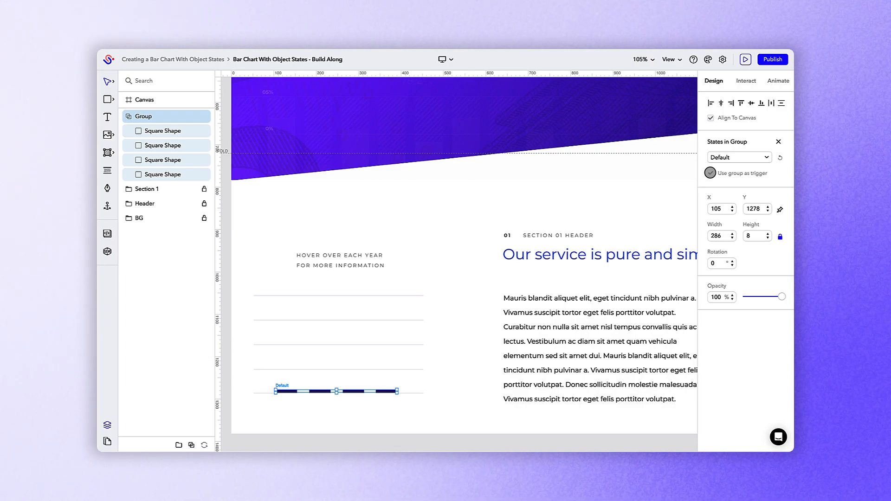
pyautogui.click(710, 173)
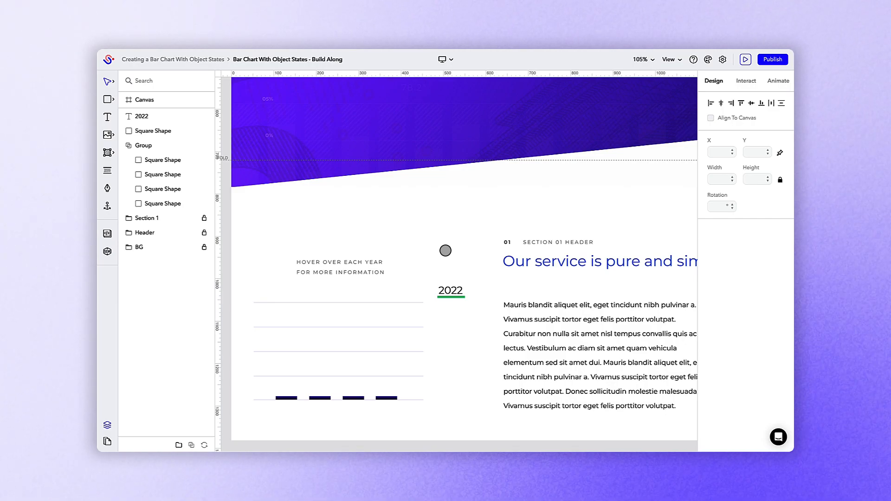
# Enable states on the 2022 label with a default transition, then add a new state with its own transition.
pyautogui.click(448, 290)
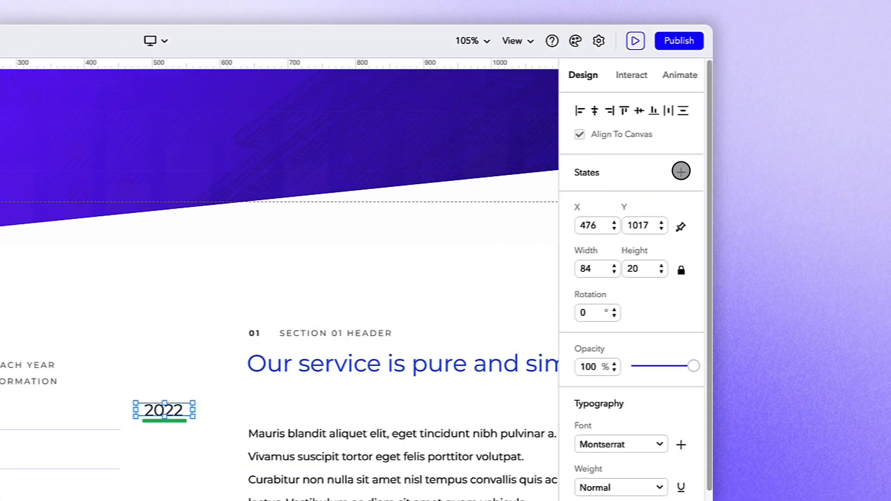
pyautogui.click(681, 172)
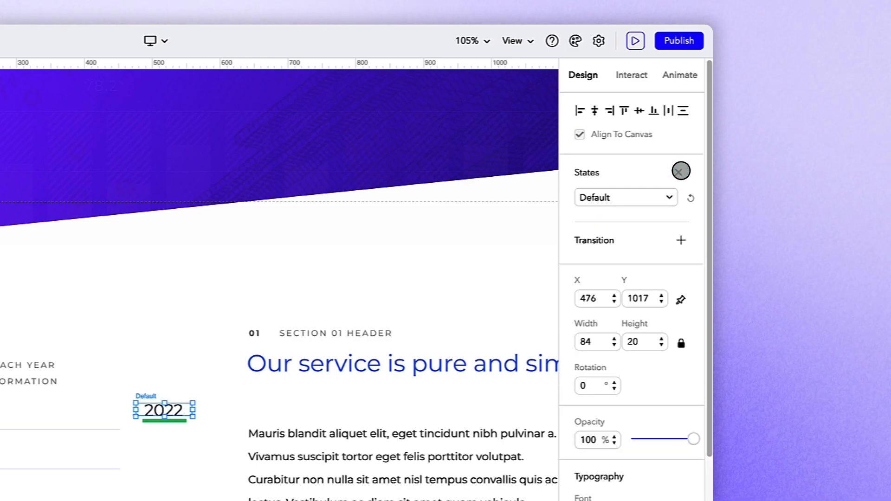
pyautogui.click(681, 239)
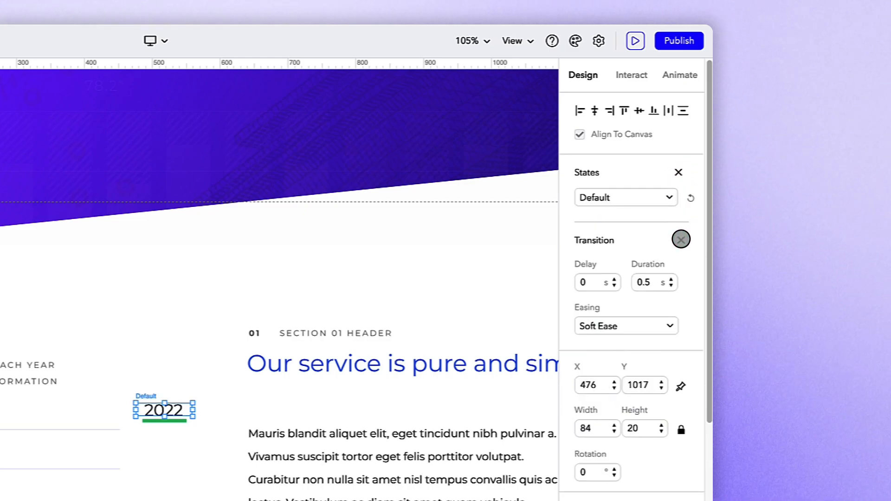
pyautogui.click(670, 196)
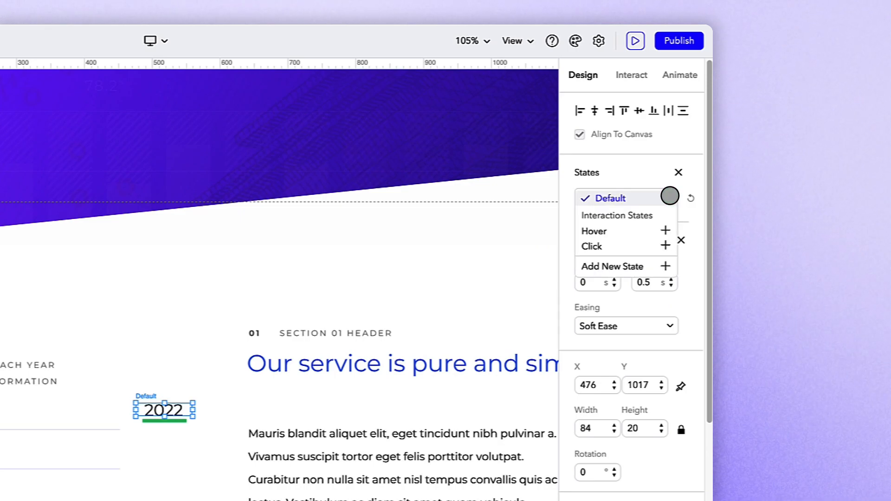
pyautogui.click(665, 266)
pyautogui.click(681, 239)
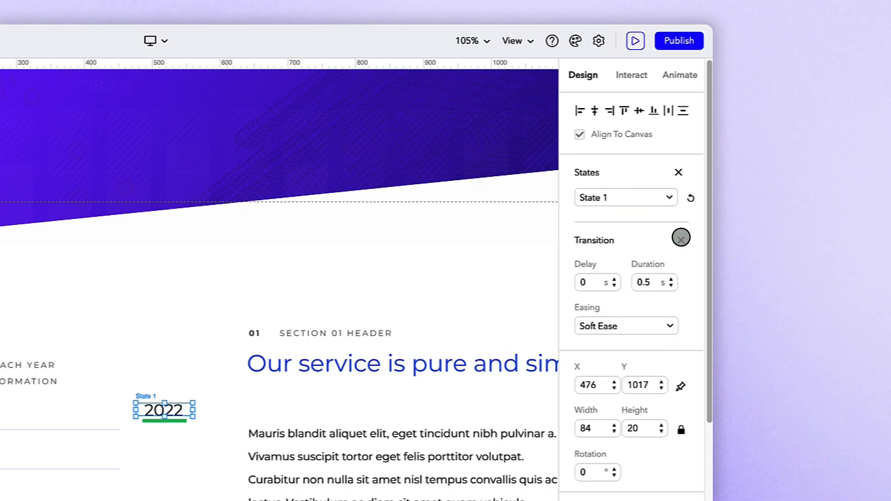
# Set the 2022 label's text color to white (#ffffff) in its new state.
pyautogui.scroll(-6, 680, 238)
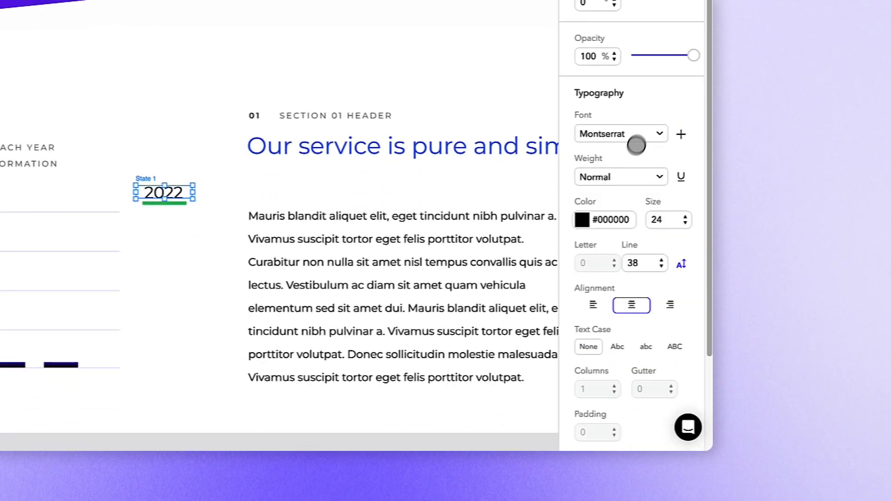
pyautogui.click(609, 219)
pyautogui.click(446, 309)
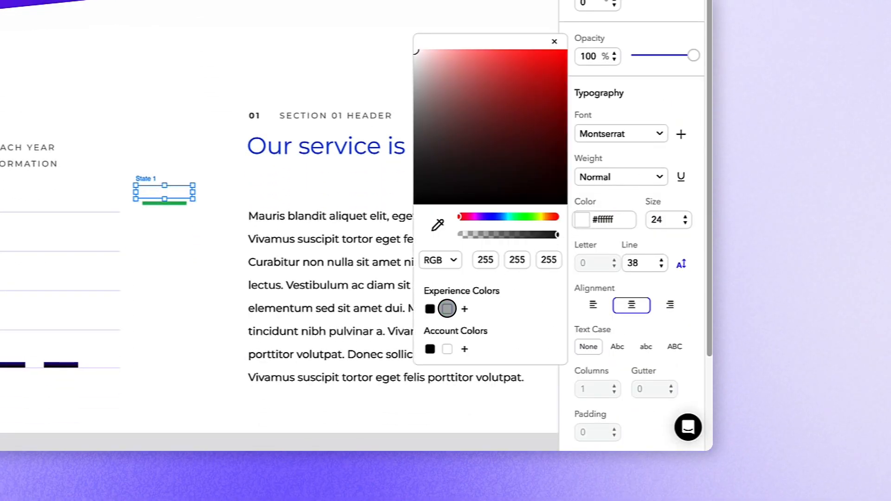
pyautogui.click(447, 308)
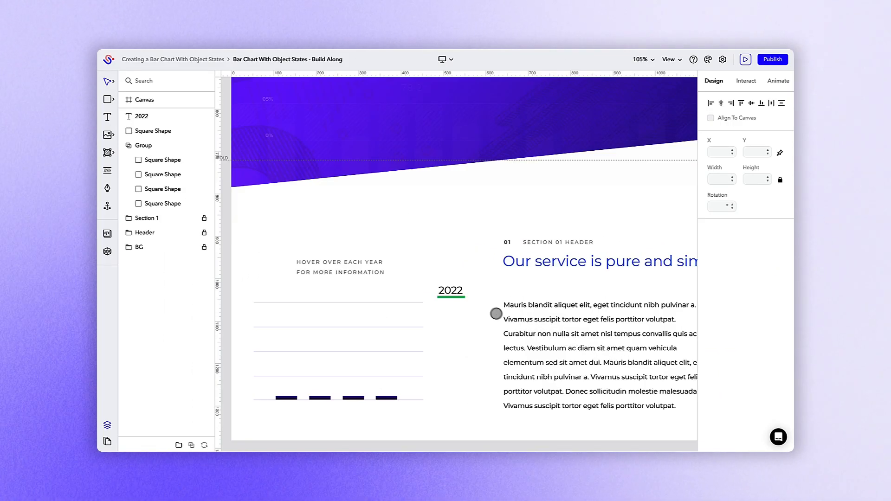
# Enable states on the green underline below 2022, adding a default transition and a new state with a transition.
pyautogui.click(451, 297)
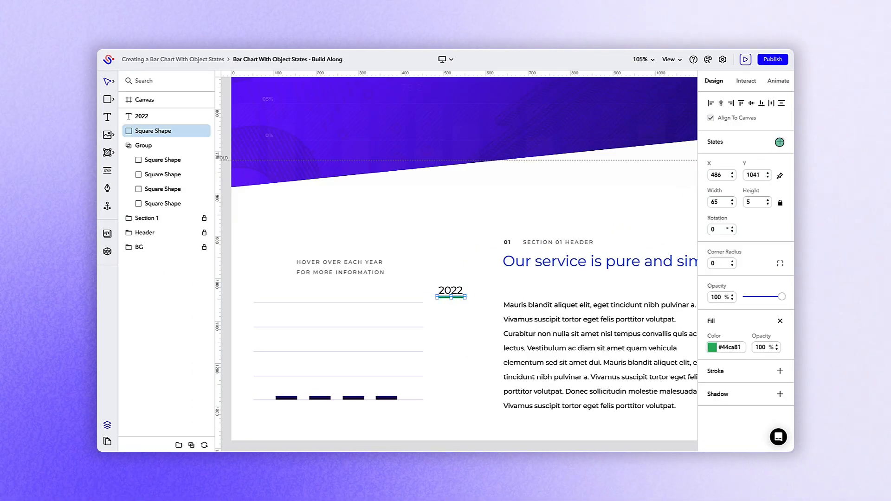
pyautogui.click(780, 142)
pyautogui.click(773, 184)
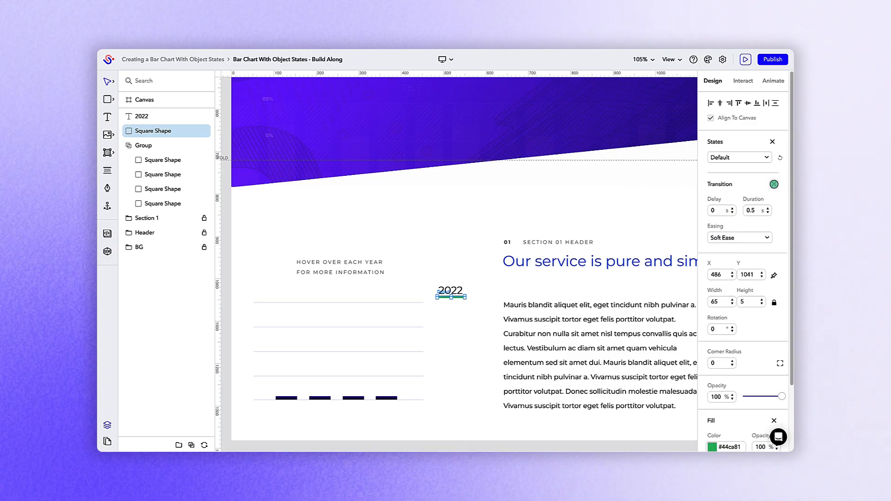
pyautogui.click(766, 157)
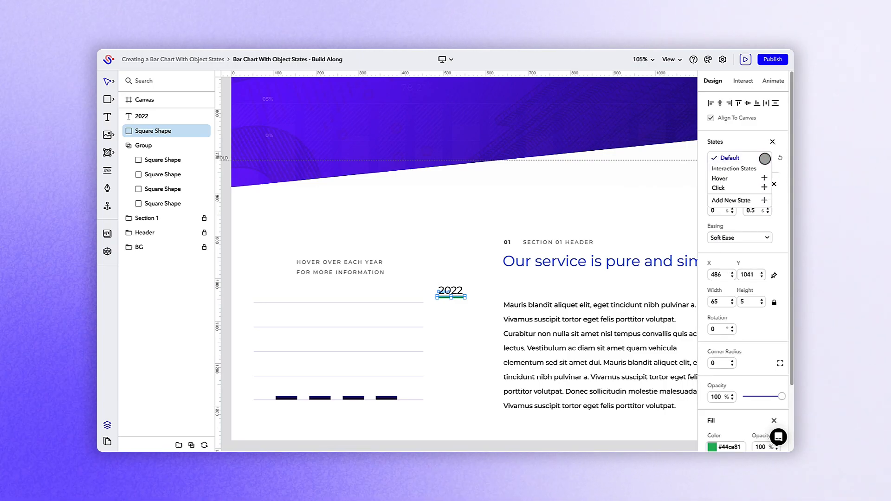
pyautogui.click(748, 200)
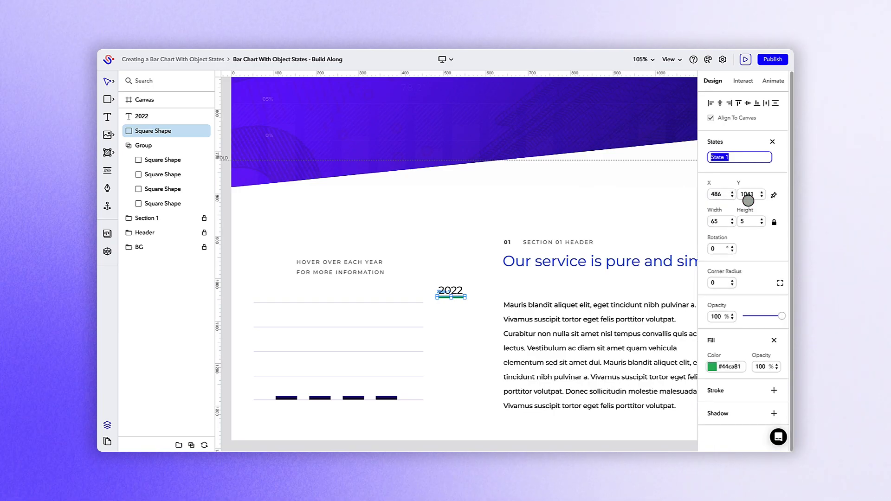
pyautogui.click(773, 184)
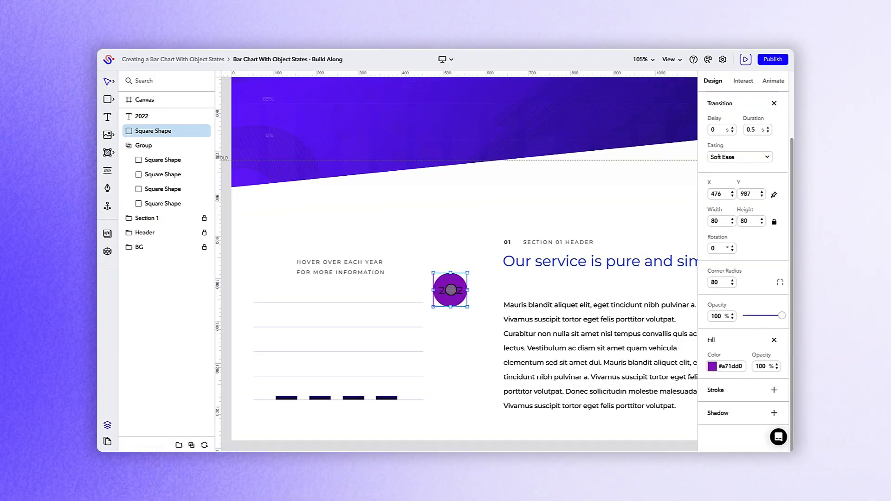
# Group the 2022 label with its underline and rename the group to 2022 button.
pyautogui.keyDown('shift'); pyautogui.click(451, 291); pyautogui.keyUp('shift')
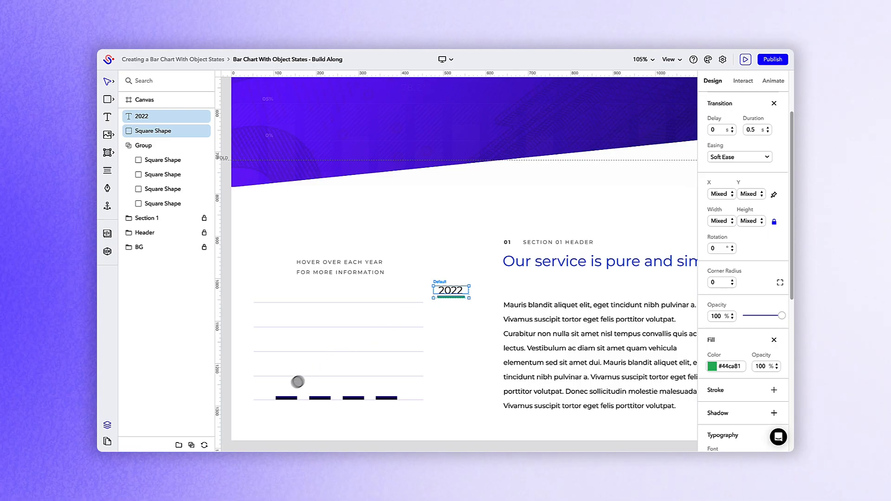
pyautogui.click(191, 444)
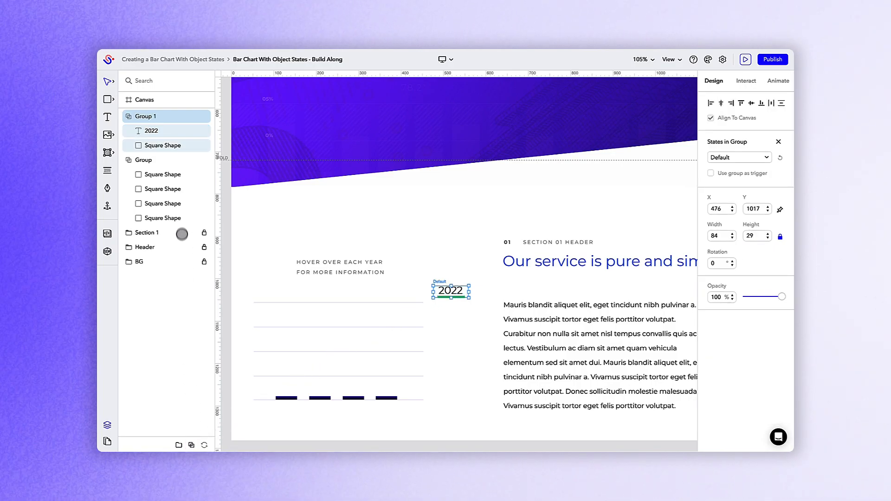
pyautogui.doubleClick(176, 116)
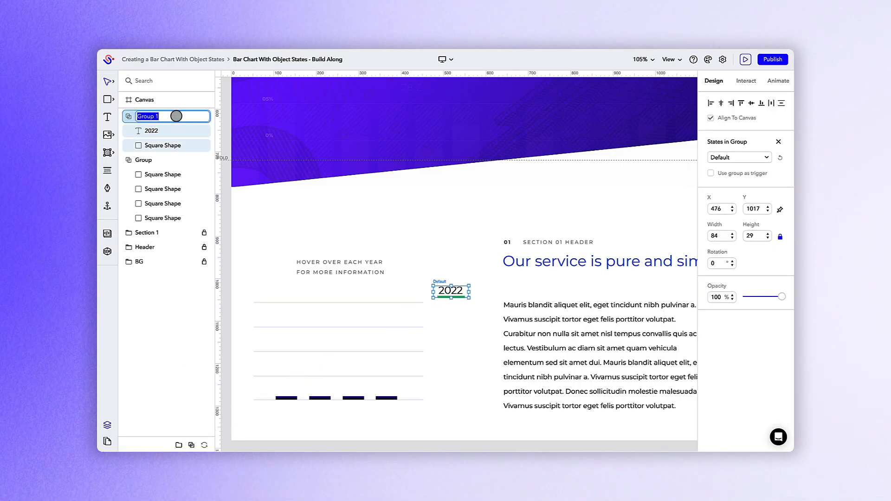
pyautogui.write('2022 button')
pyautogui.press('Return')
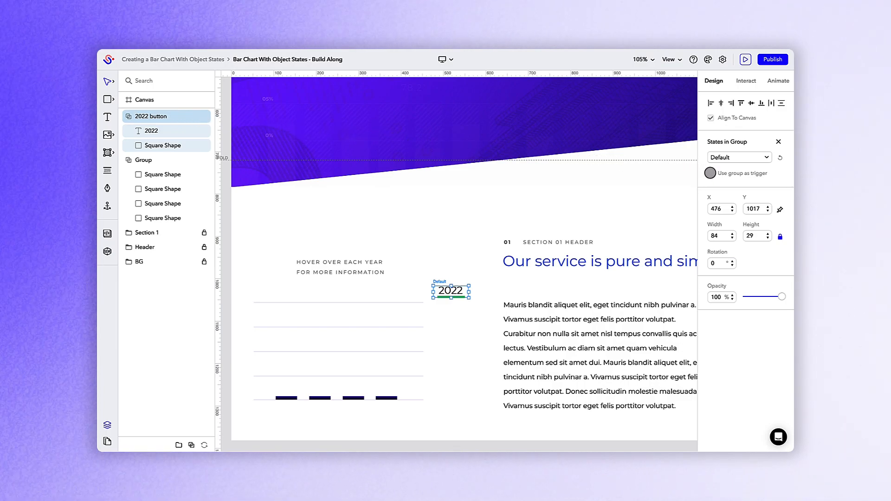
# Enable Use group as trigger on the 2022 button group and deselect it.
pyautogui.click(710, 173)
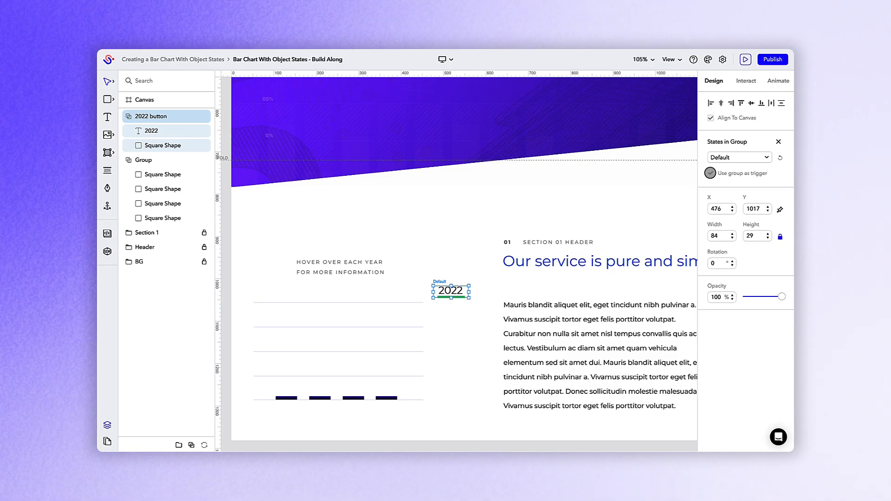
pyautogui.press('Escape')
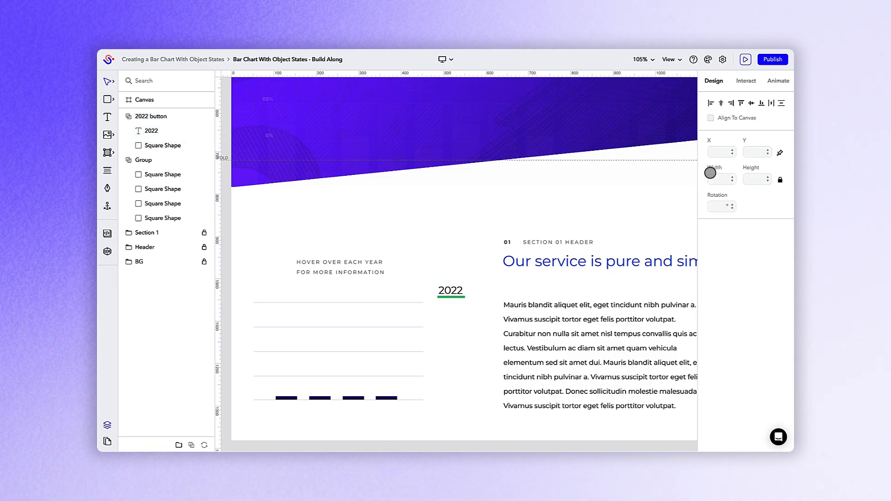